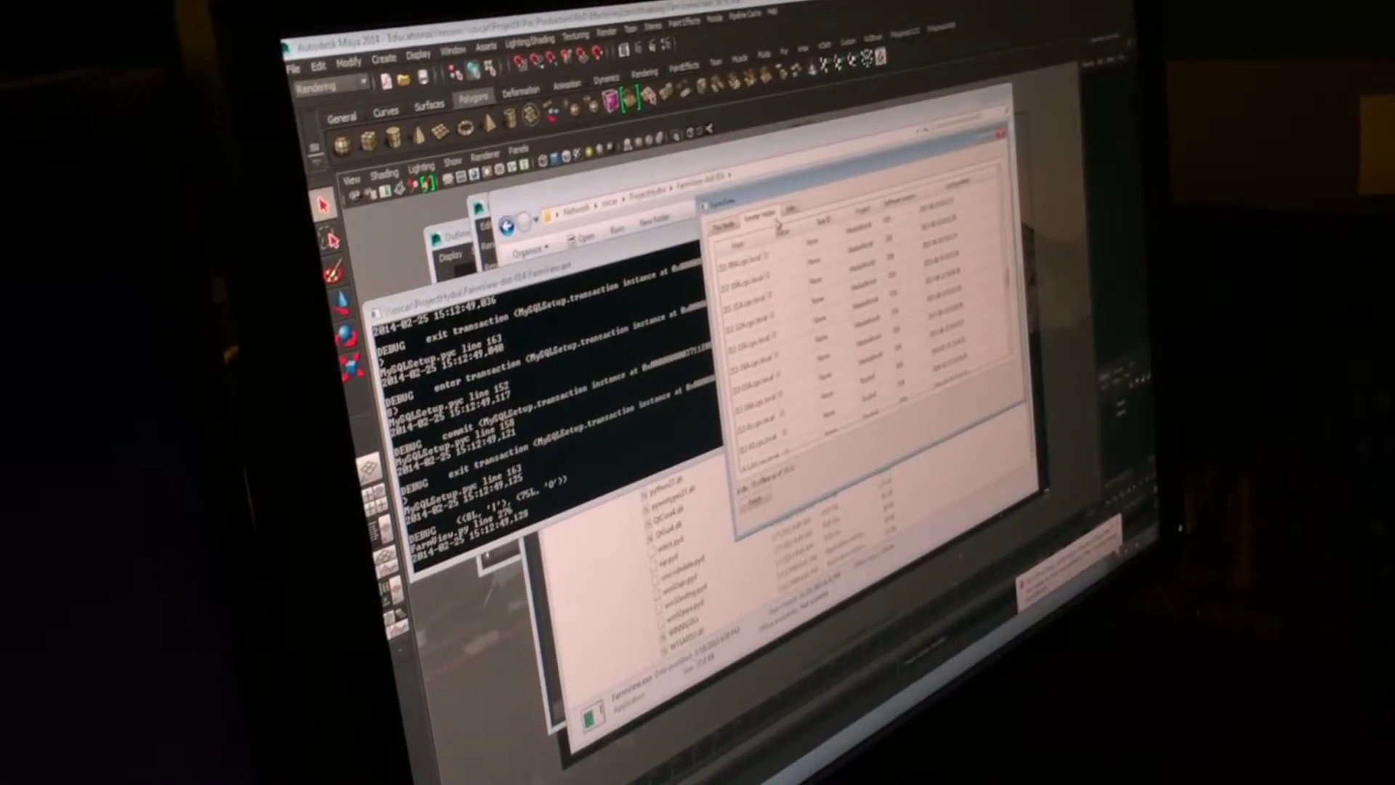
Step: Switch FarmView from the render node table to the render jobs list
left_click(791, 209)
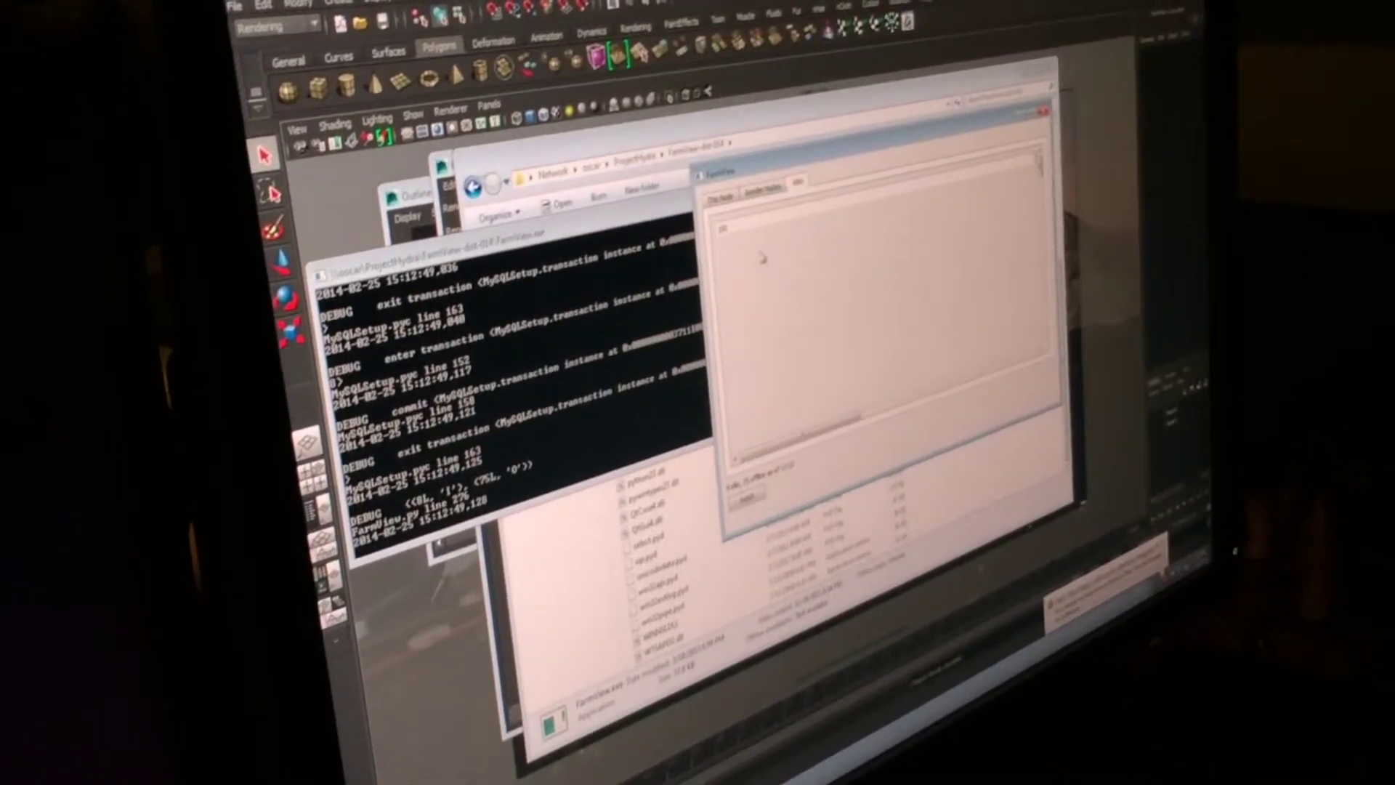